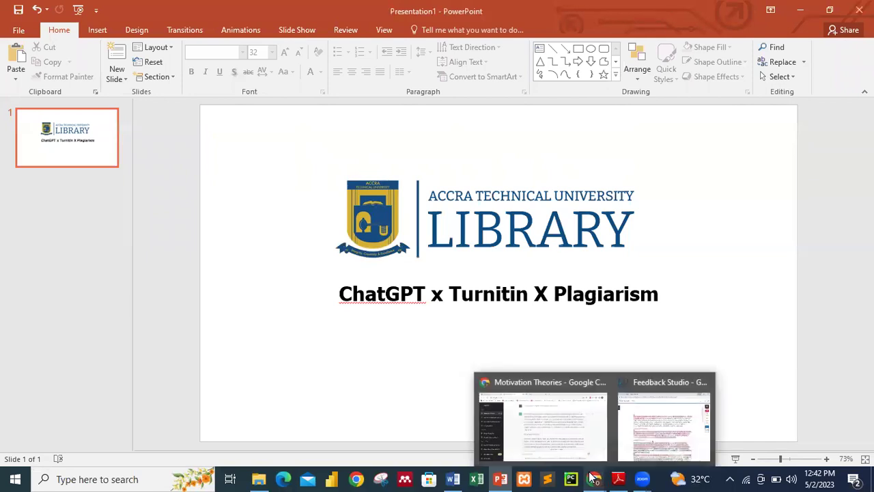
- Copy the earlier 1000-word Motivation prompt into the ChatGPT message box
click(557, 418)
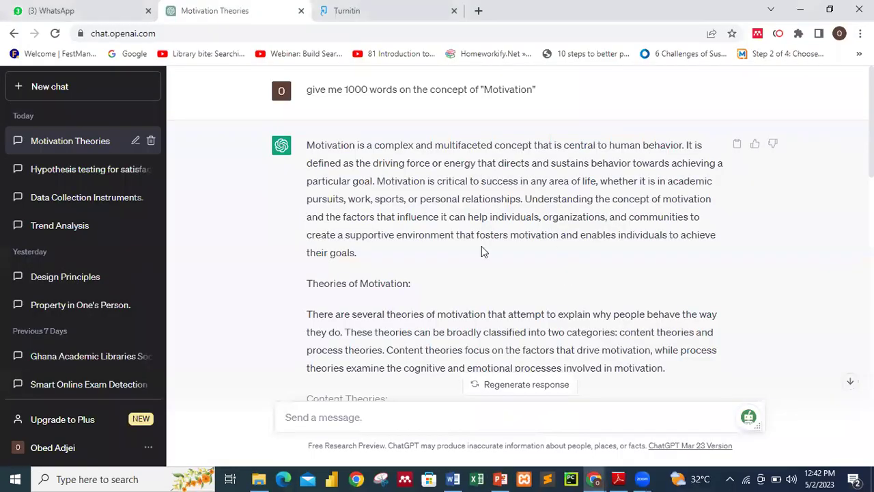
scroll(482, 249, down, 1)
scroll(481, 250, up, 1)
drag(536, 92, 309, 91)
key(ctrl+c)
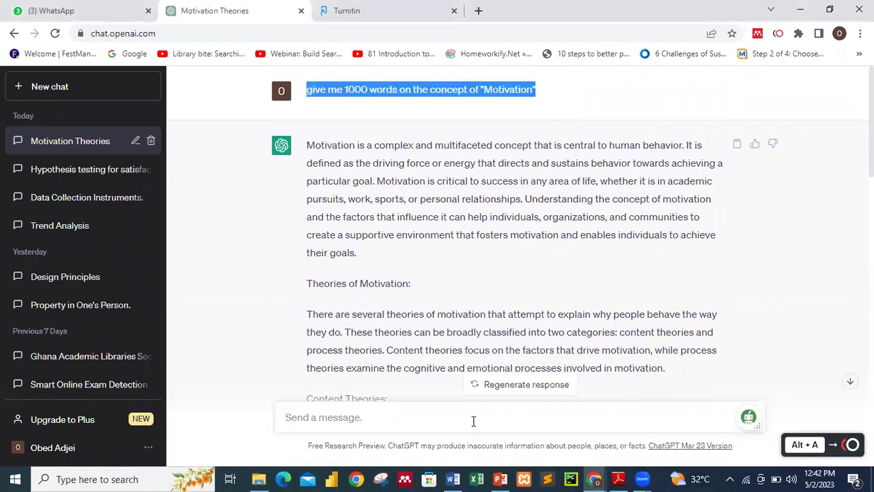
click(433, 421)
right_click(433, 425)
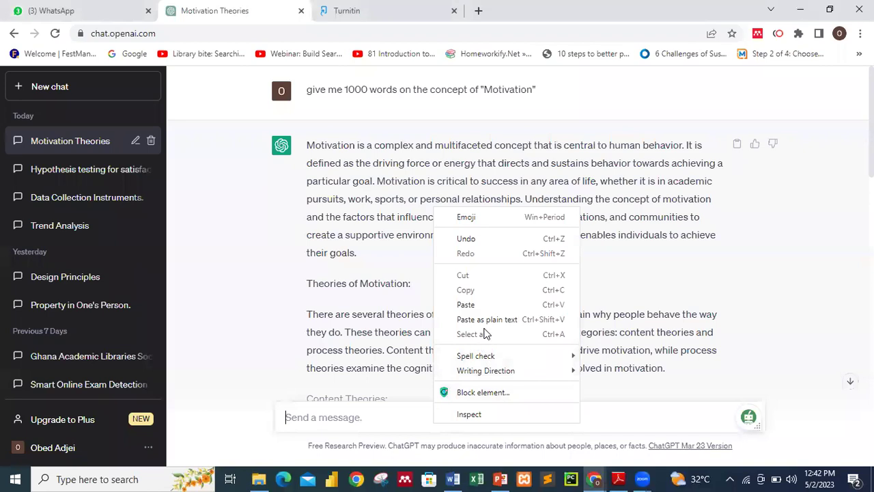
click(499, 305)
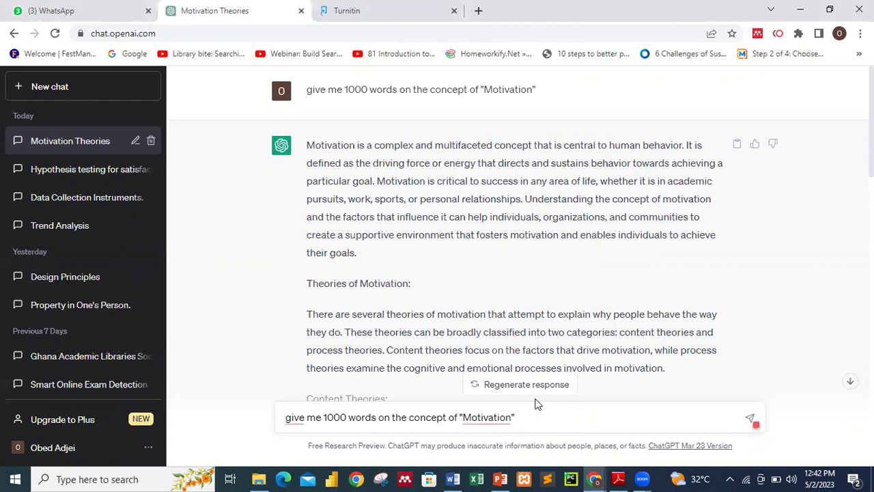
- Send the prompt and scroll up through the new essay as it generates
key(Return)
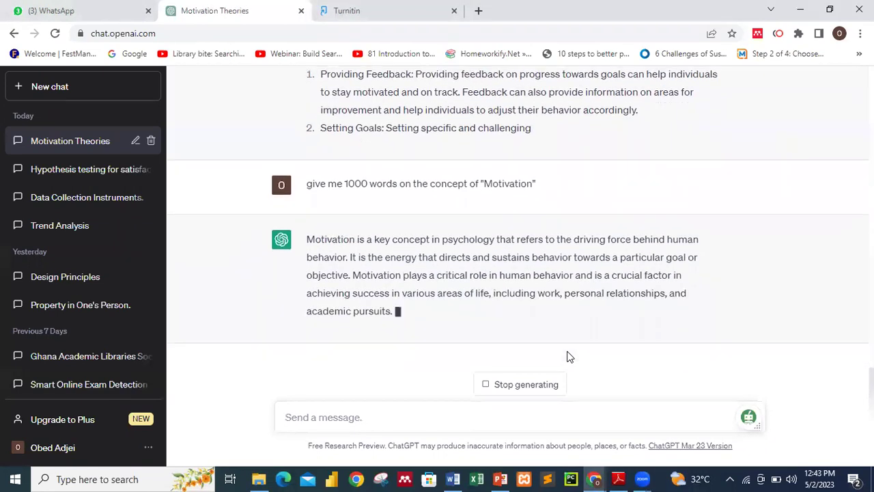
scroll(602, 213, up, 20)
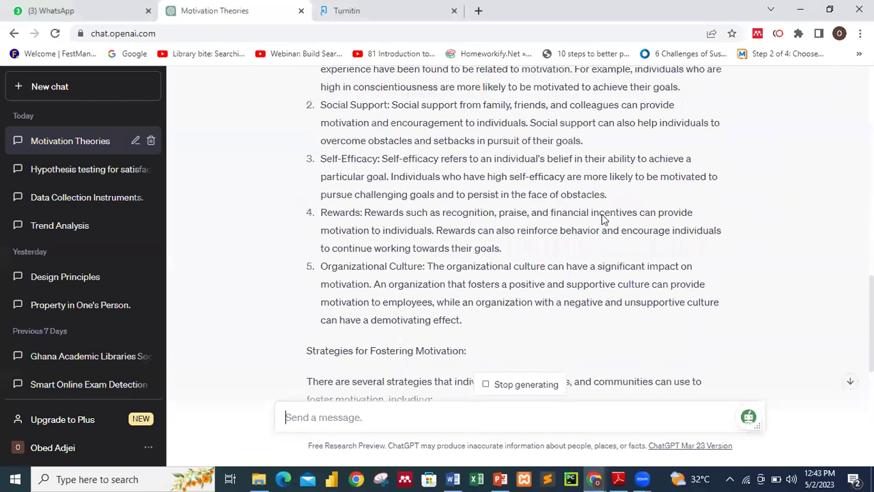
scroll(601, 214, up, 2)
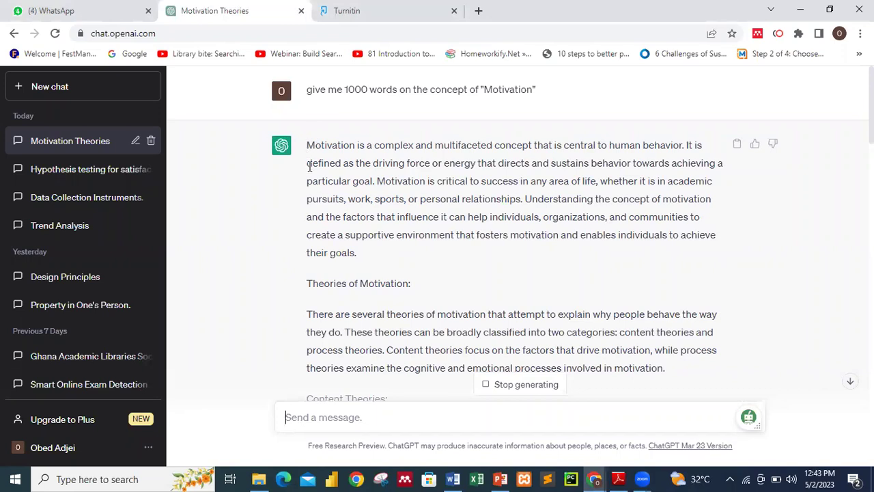
- Deselect the 612-word Motivation essay in Word and scroll back to its start
click(453, 479)
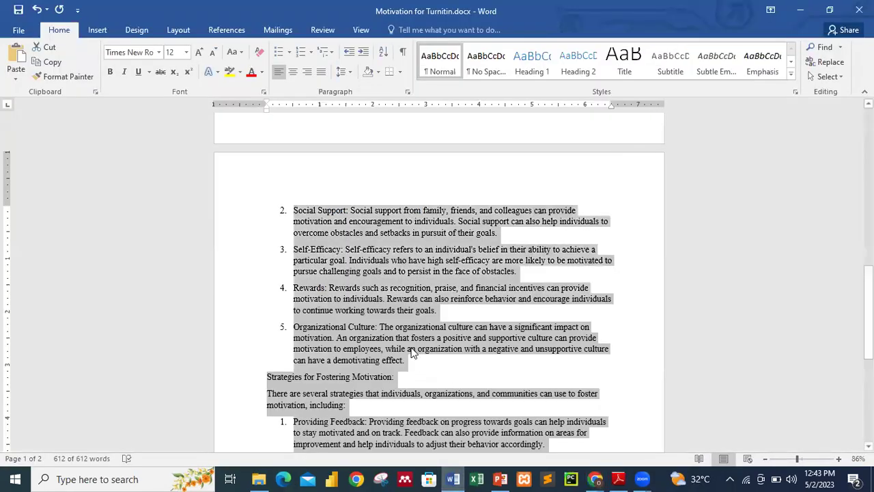
click(411, 353)
scroll(412, 348, up, 15)
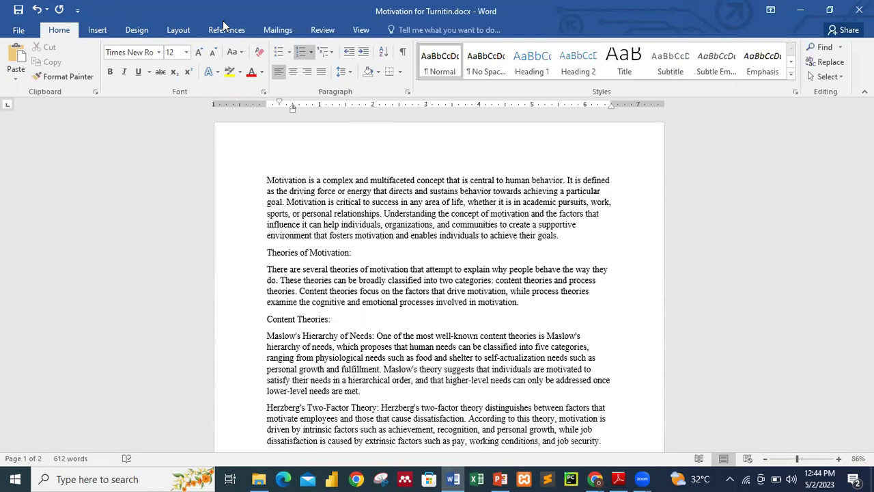
double_click(741, 23)
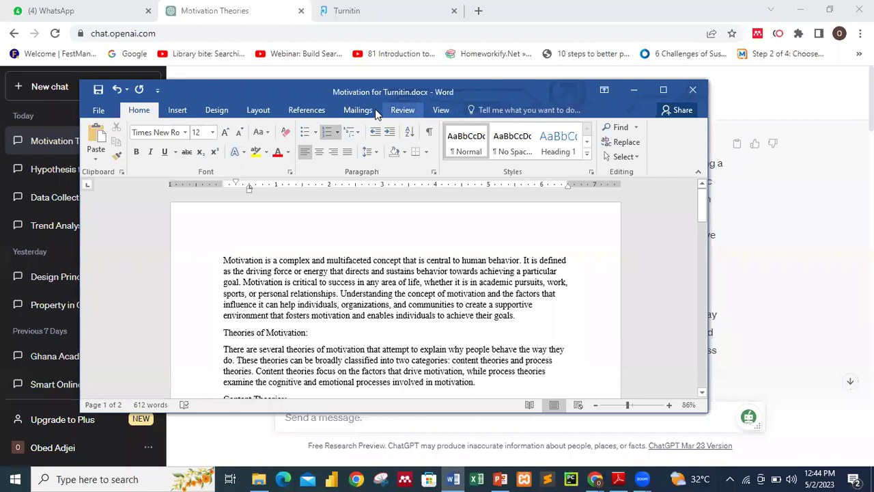
click(664, 90)
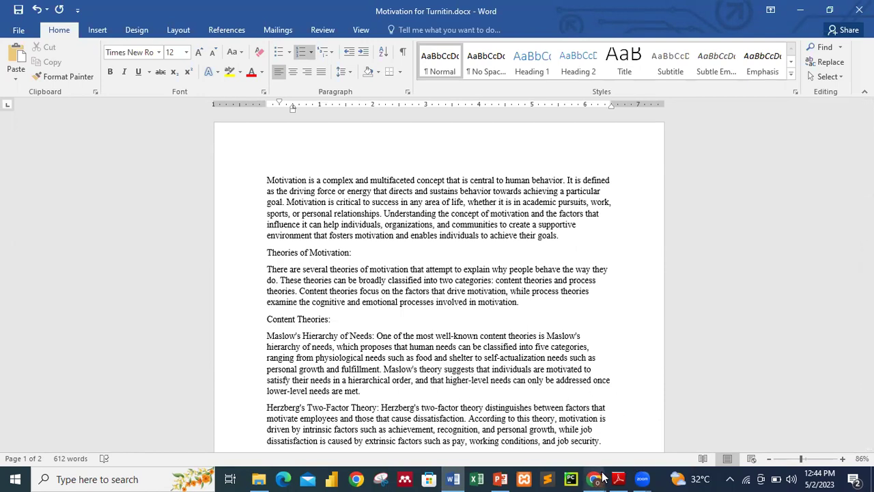
- Bring the browser back full-screen and switch to the Turnitin assignment inbox tab
mouse_move(596, 478)
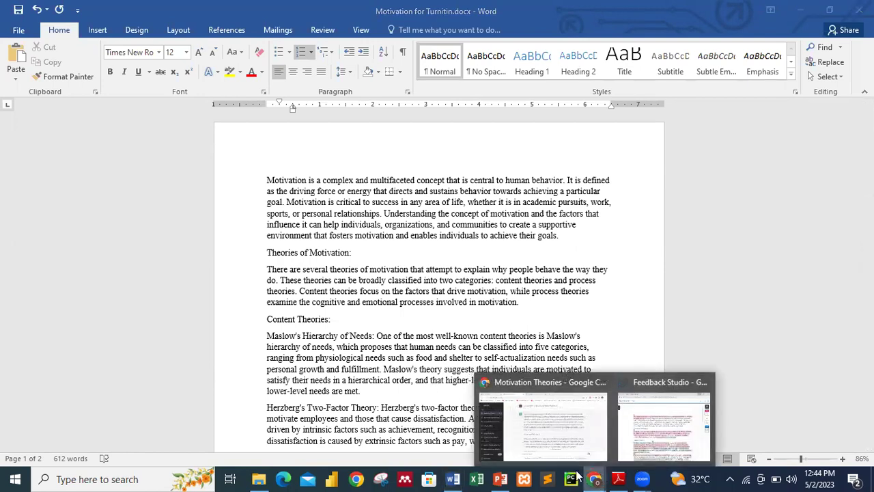
click(545, 445)
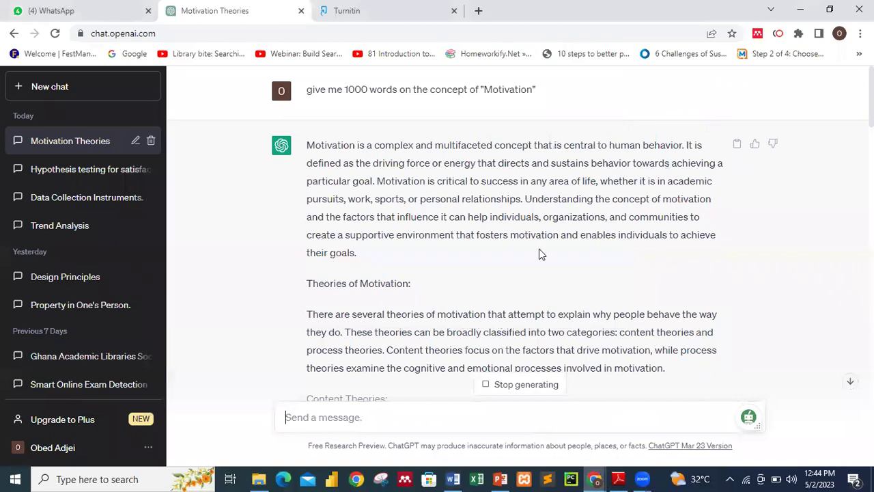
double_click(748, 14)
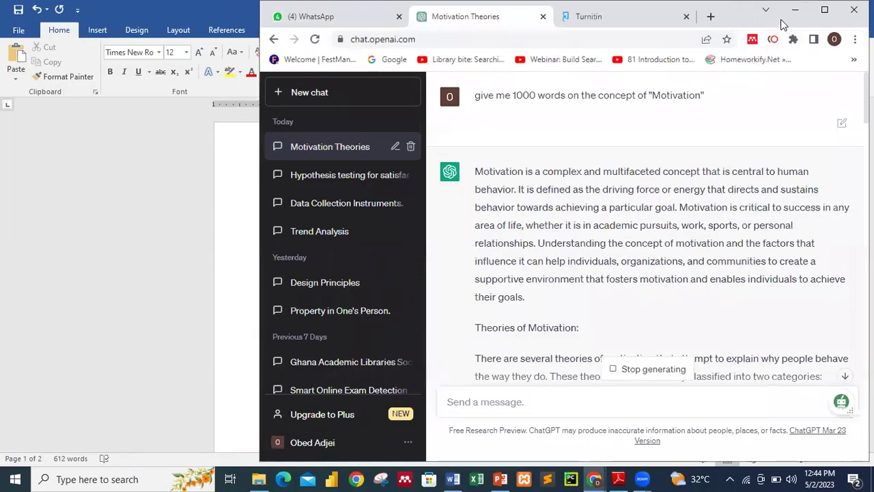
click(795, 10)
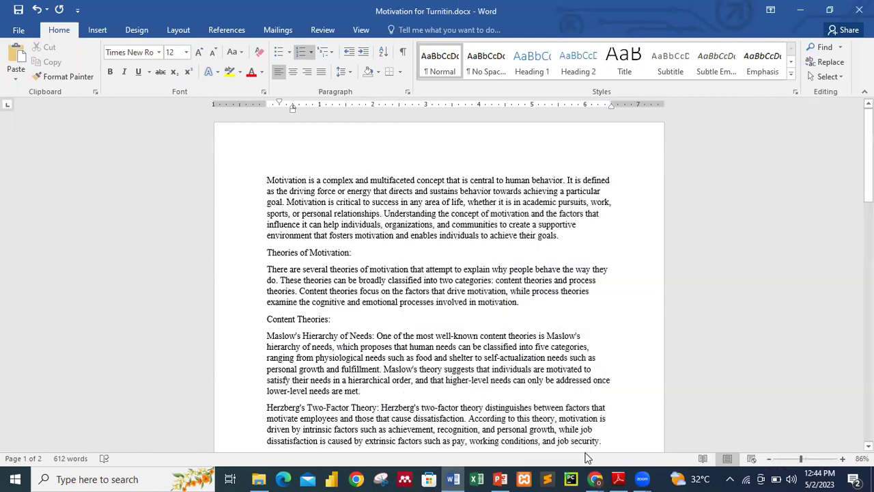
mouse_move(595, 479)
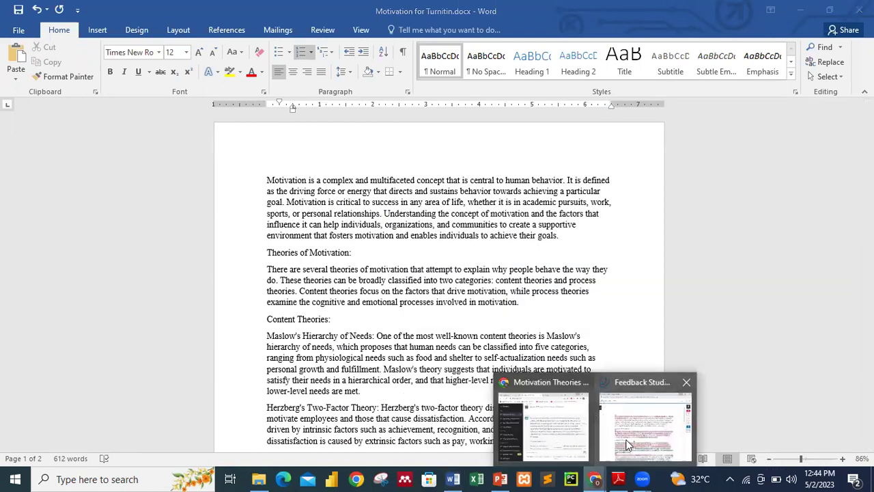
click(546, 428)
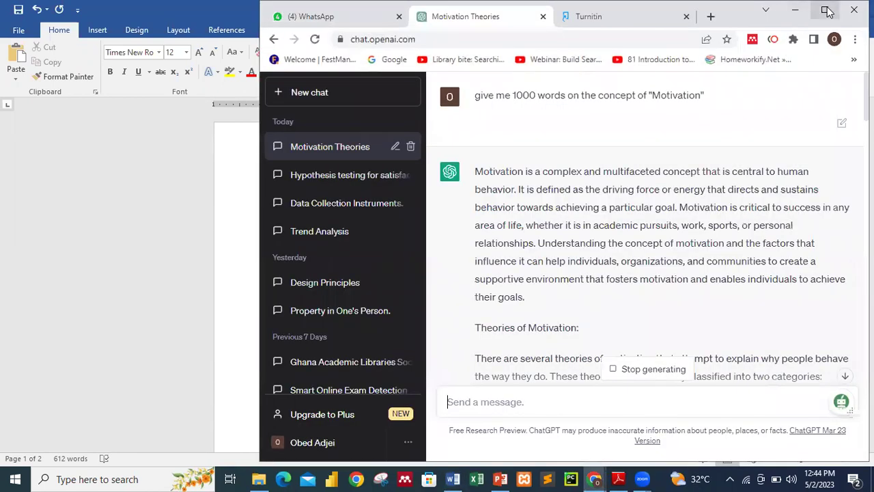
click(825, 10)
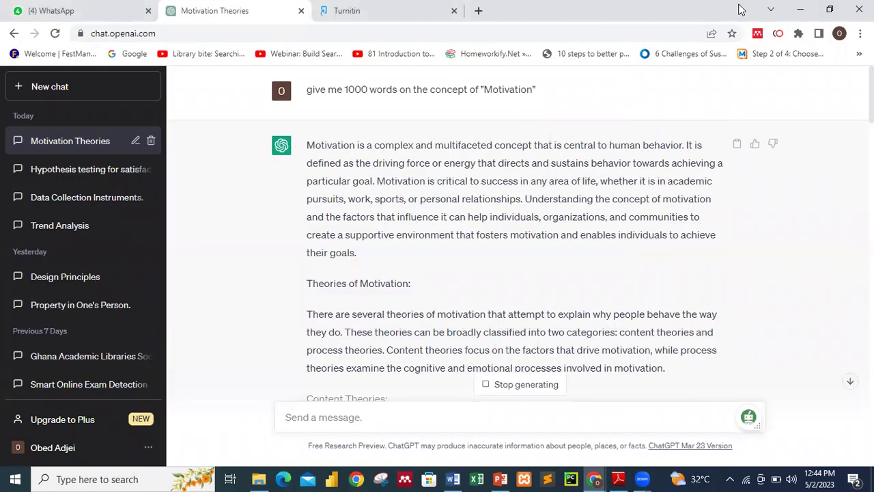
key(ctrl+Tab)
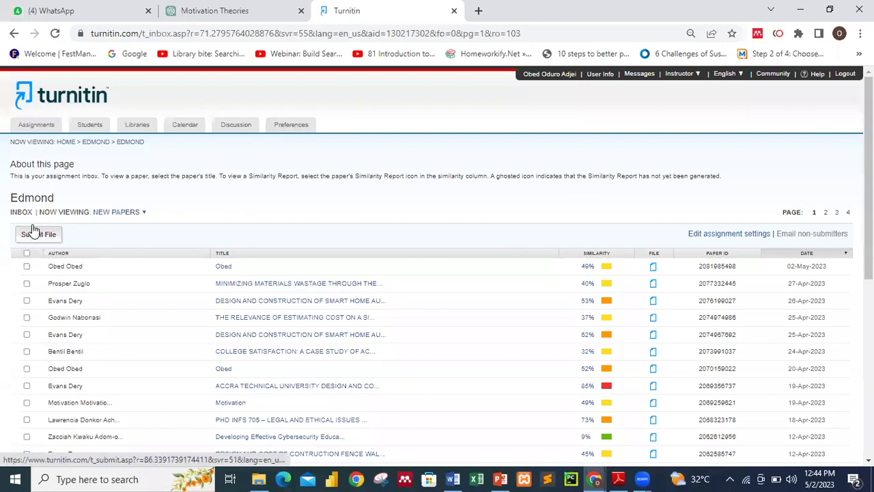
- Go to the Edmond class assignment inbox and start a single file submission
click(66, 142)
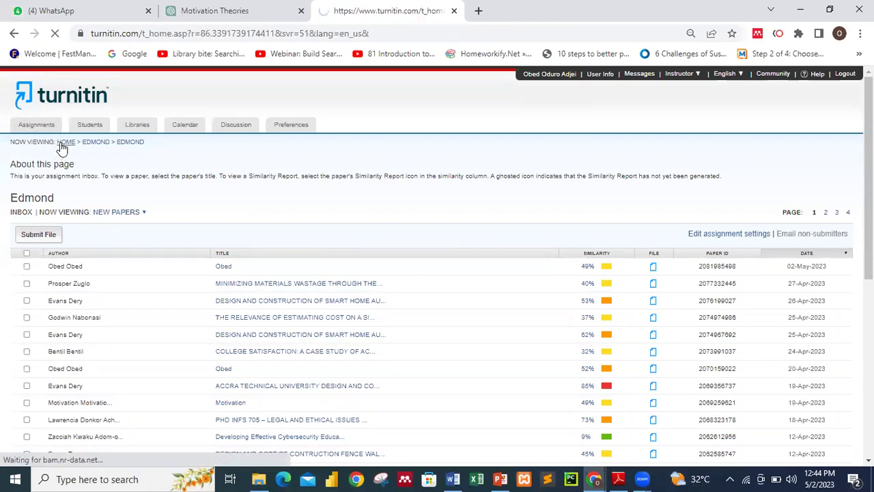
scroll(200, 349, down, 10)
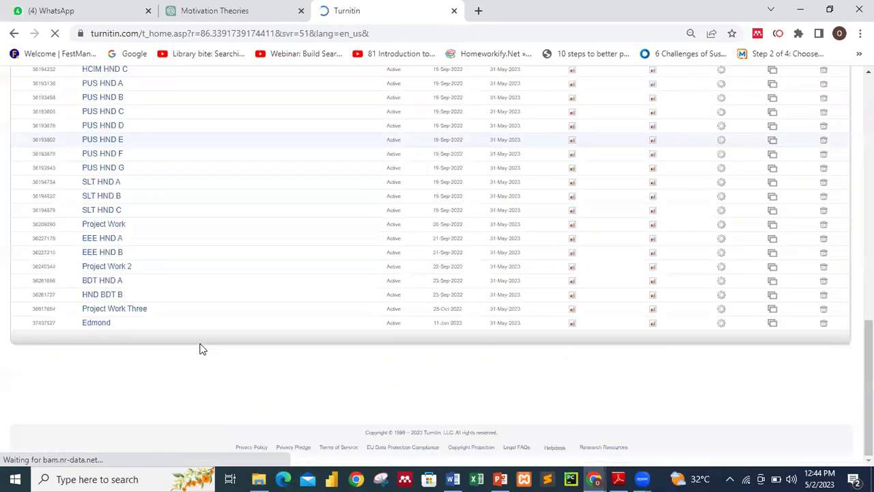
click(94, 325)
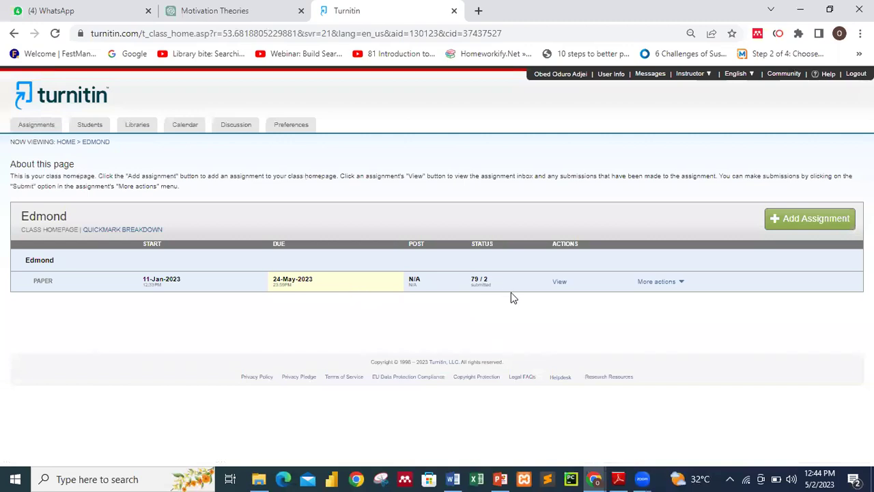
click(559, 284)
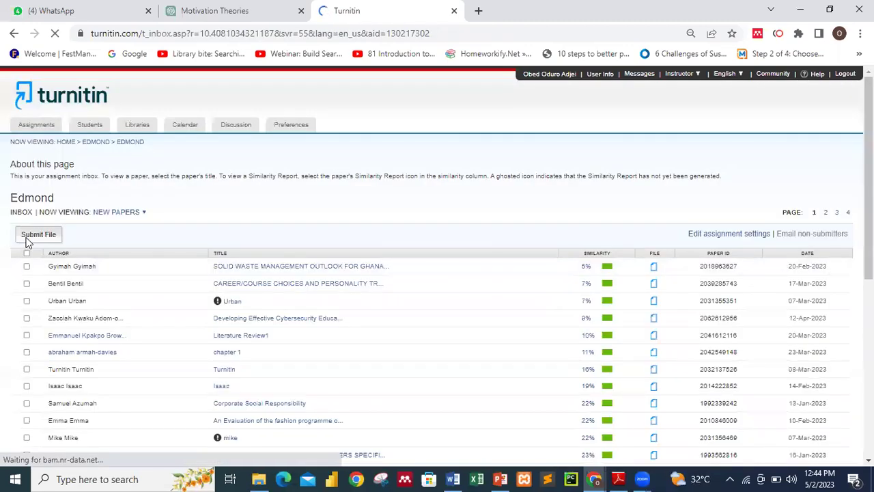
click(36, 236)
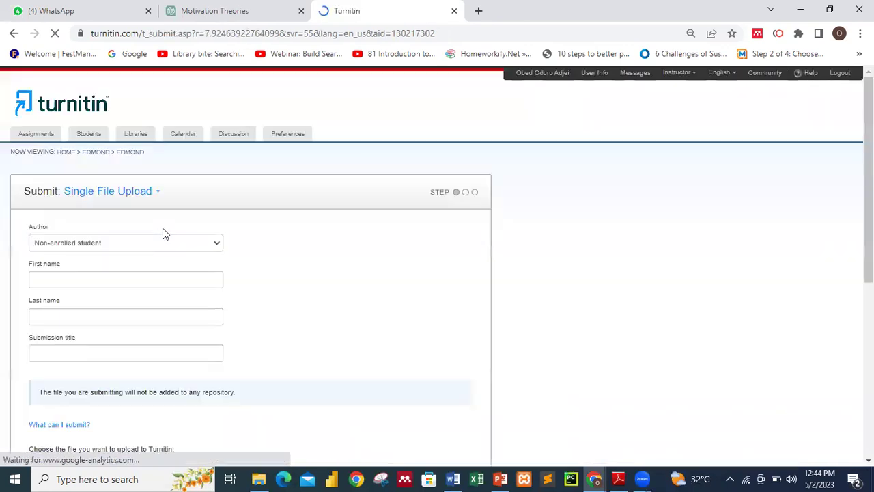
- Enter author first and last name 'Motivation' and submission title 'Motivation ChatGPT'
click(117, 278)
text(Moti)
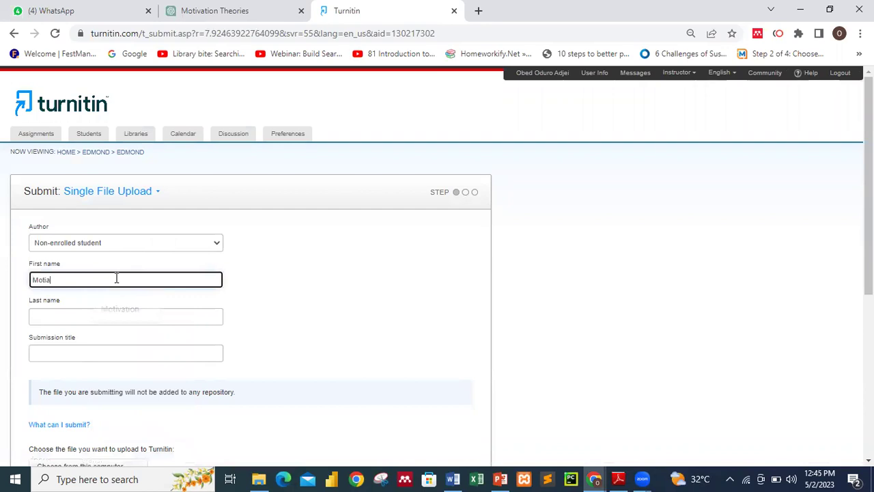
text(vation)
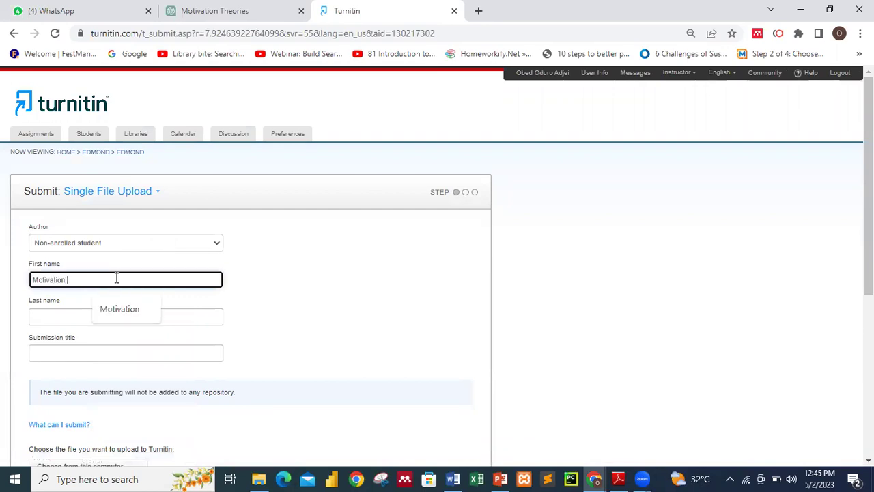
key(Tab)
text(Moti)
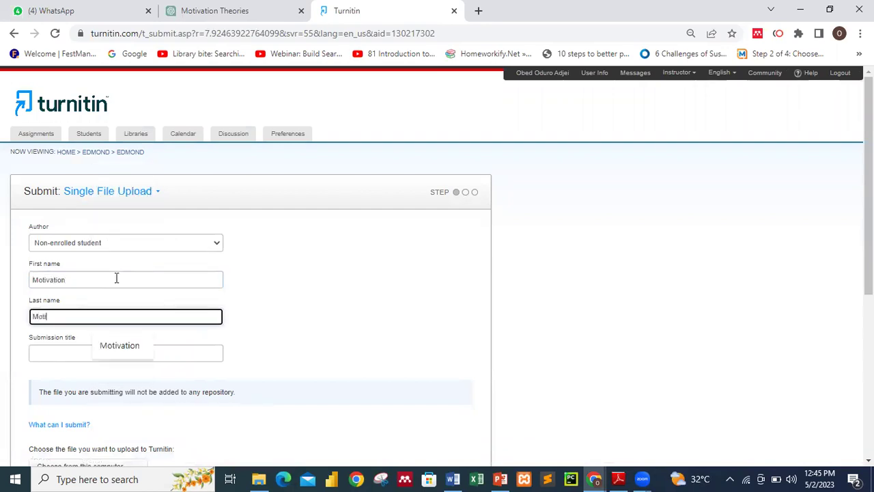
click(110, 348)
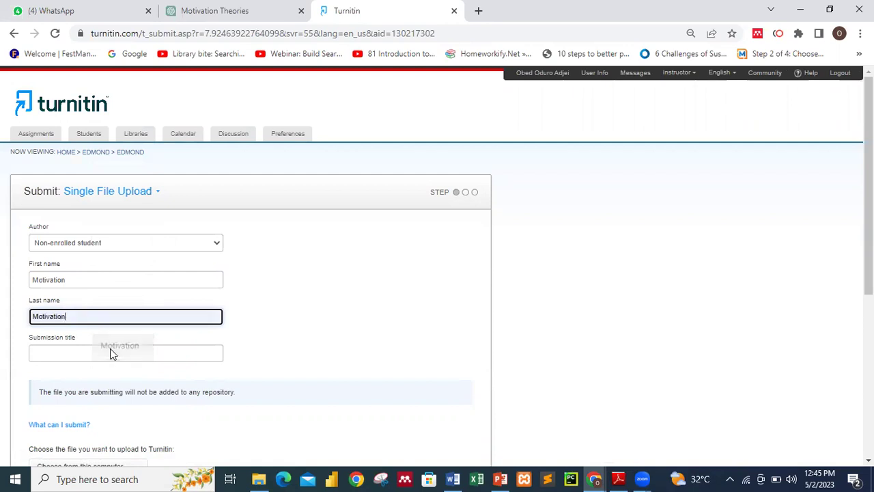
click(111, 350)
text(Moti)
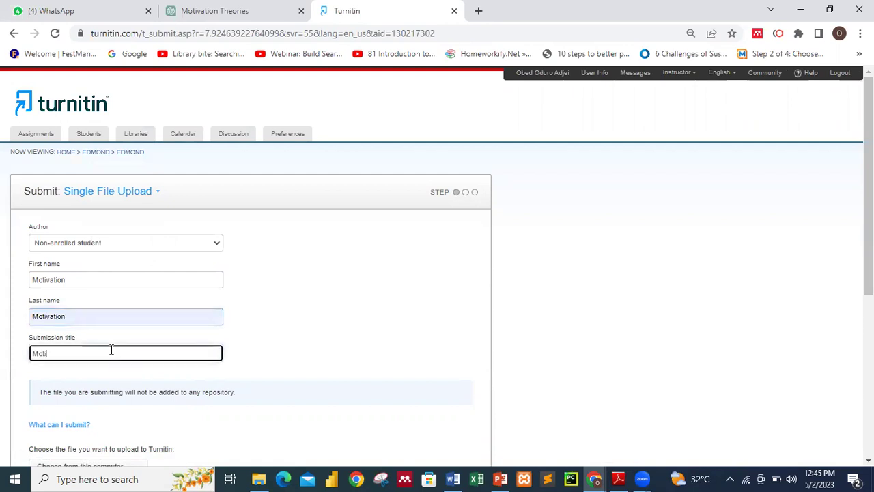
text(vation ChatGPT)
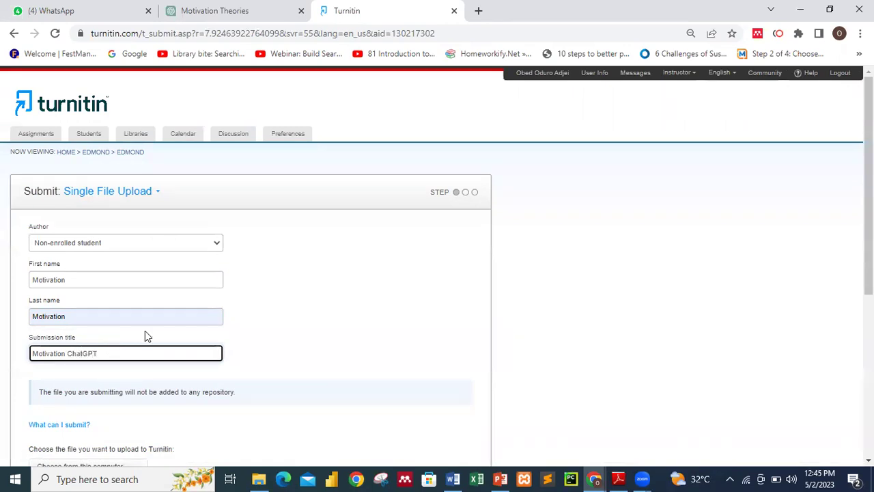
scroll(145, 334, down, 3)
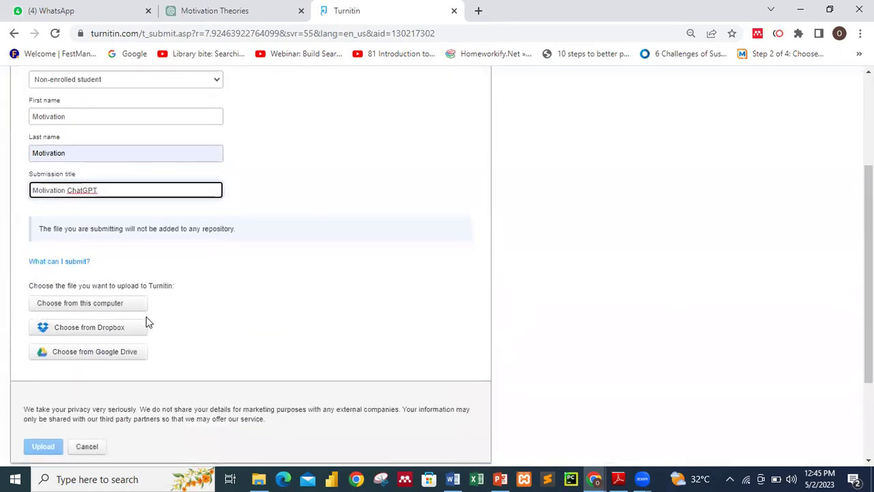
click(128, 307)
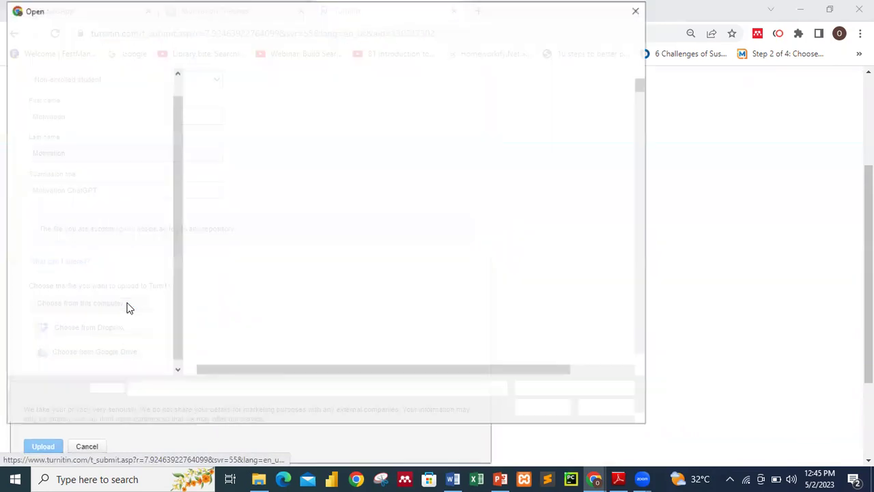
- Pick Motivation for Turnitin.docx from the Desktop, attach it, and upload it
click(65, 75)
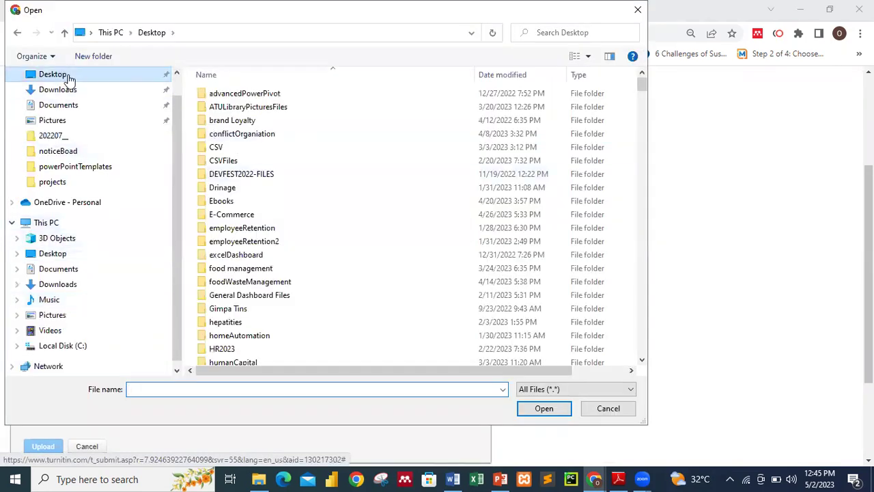
click(256, 172)
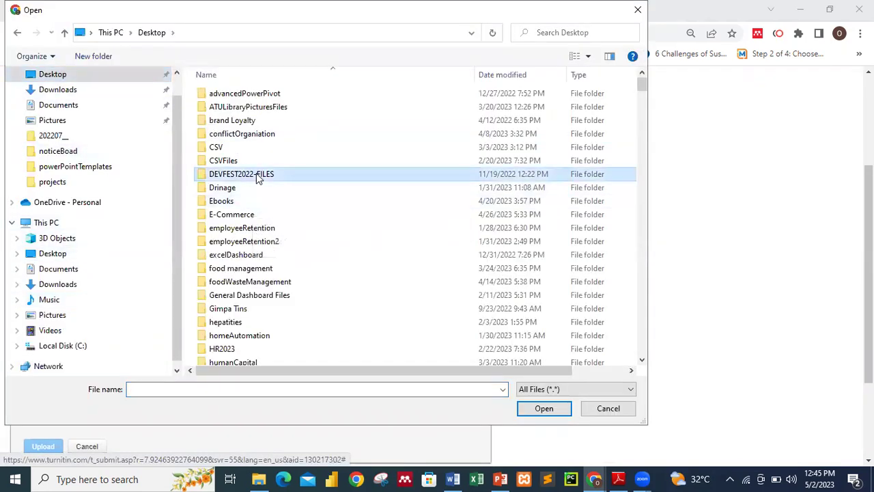
text(mymemo 2023 - ICT)
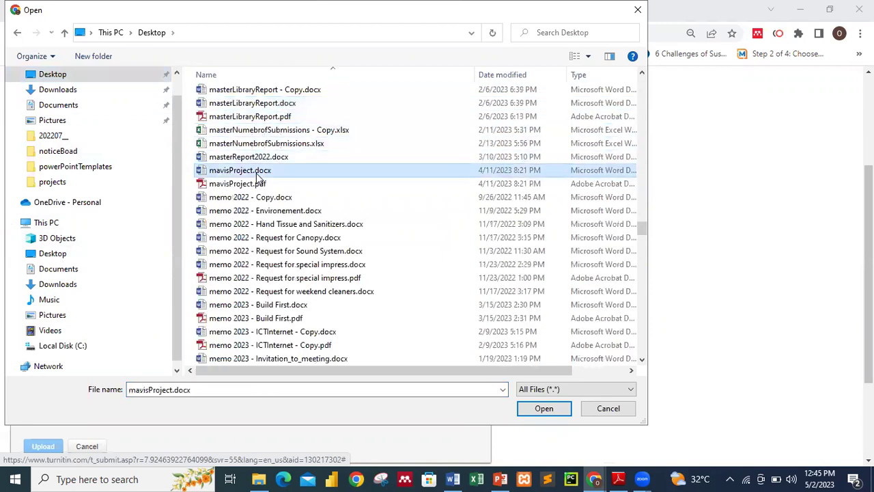
key(Down)
key(Down)
key(Down)
key(Down)
key(Down)
key(Down)
key(Down)
key(Down)
key(Down)
key(Down)
key(Down)
key(Down)
key(Down)
key(Down)
key(Down)
key(Down)
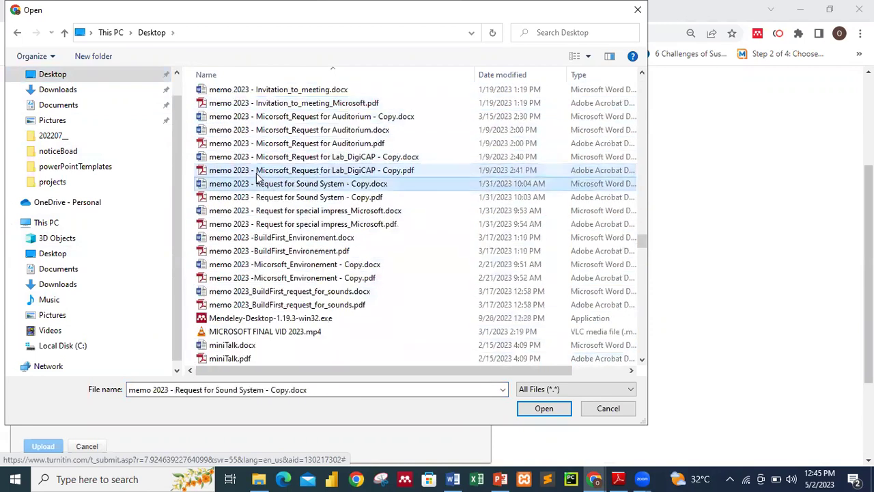
key(Down)
key(Down)
key(Down)
key(Down)
key(Down)
key(Down)
key(Down)
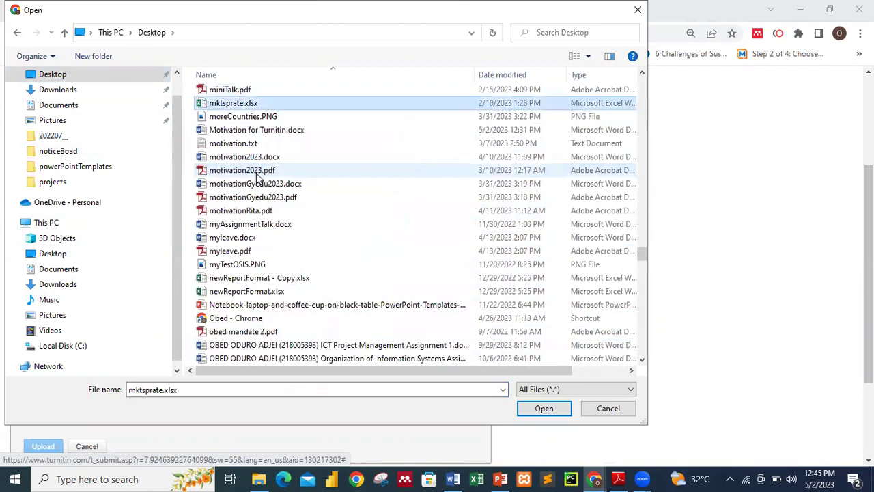
click(284, 128)
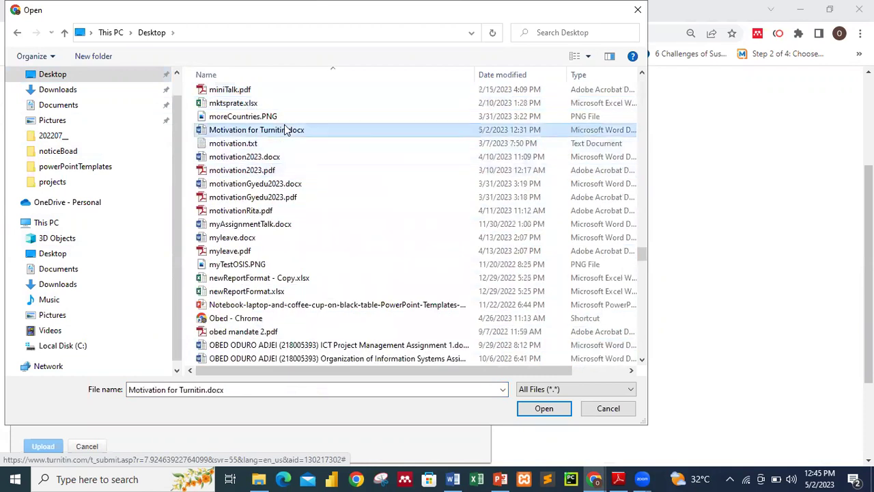
click(528, 405)
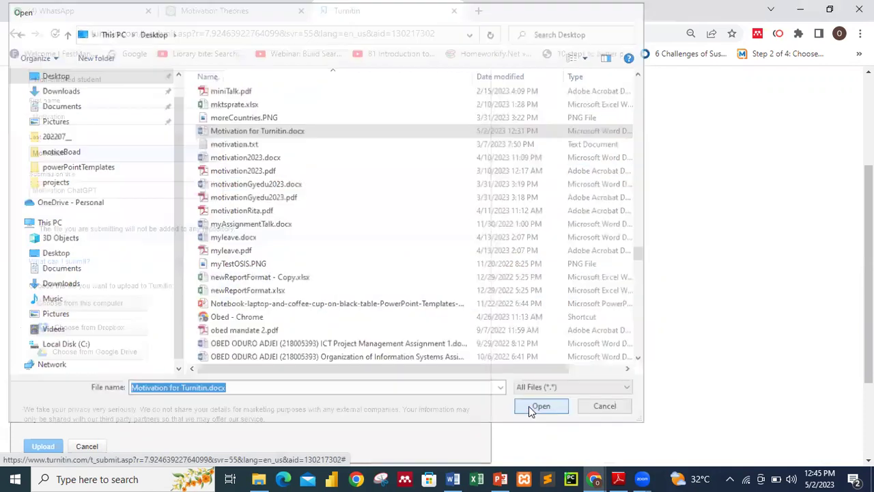
click(50, 386)
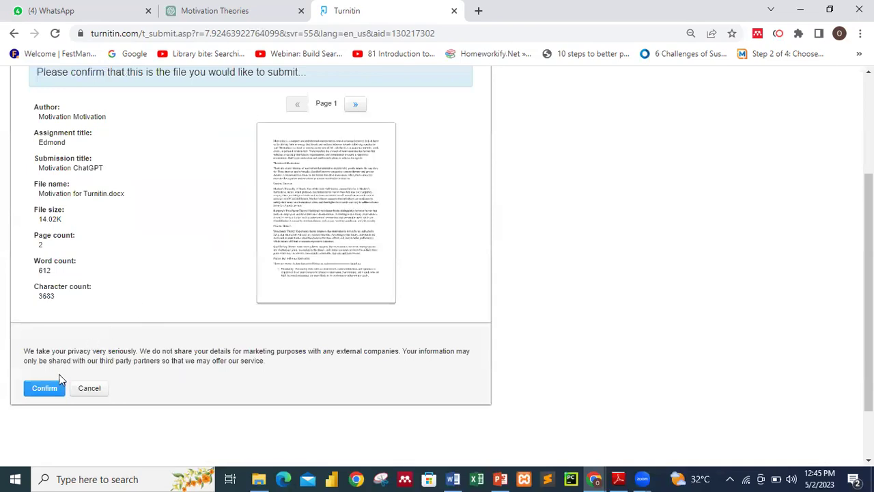
- Confirm the previewed essay and scroll to the digital receipt's footer
click(48, 391)
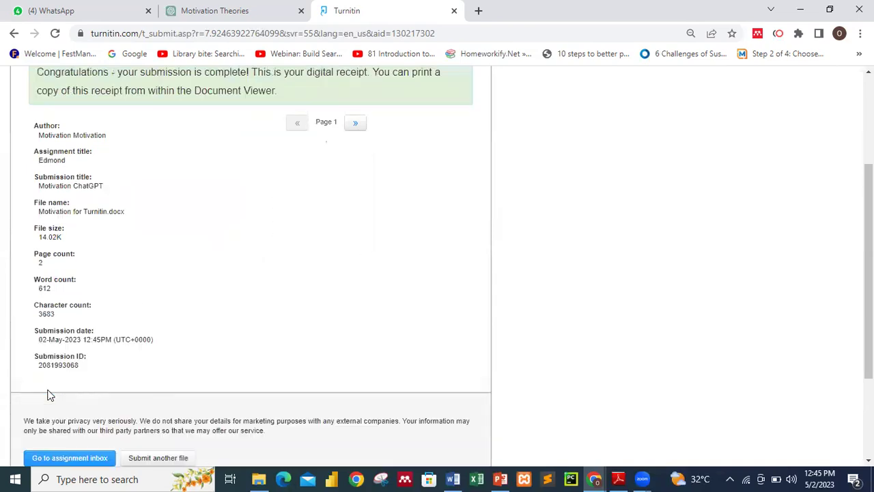
scroll(48, 393, down, 2)
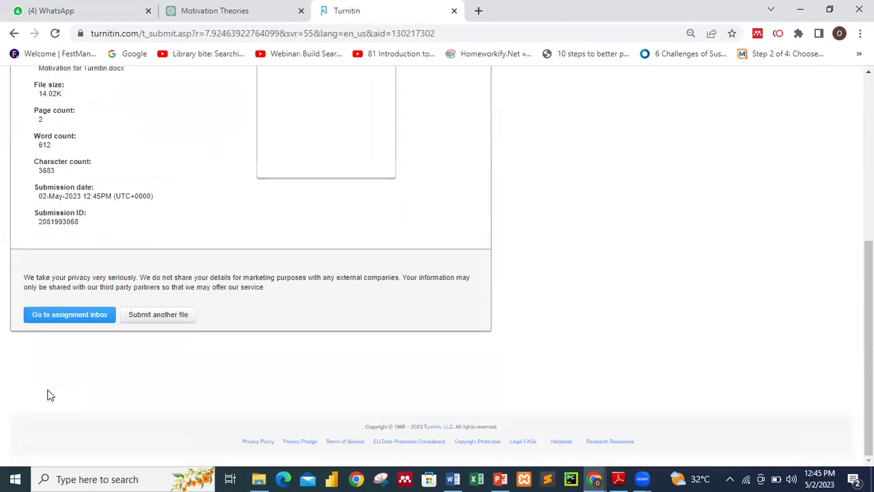
- Return to the inbox, reload it, sort papers newest first by date, and open a report
click(84, 317)
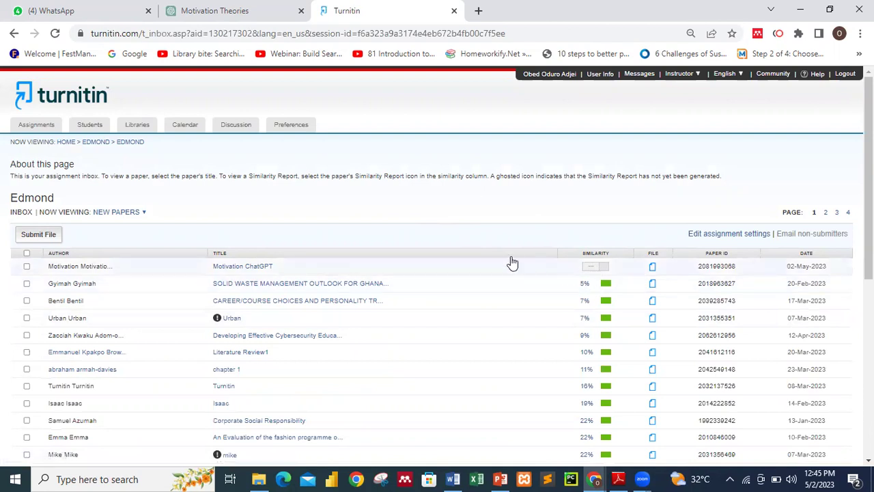
click(54, 34)
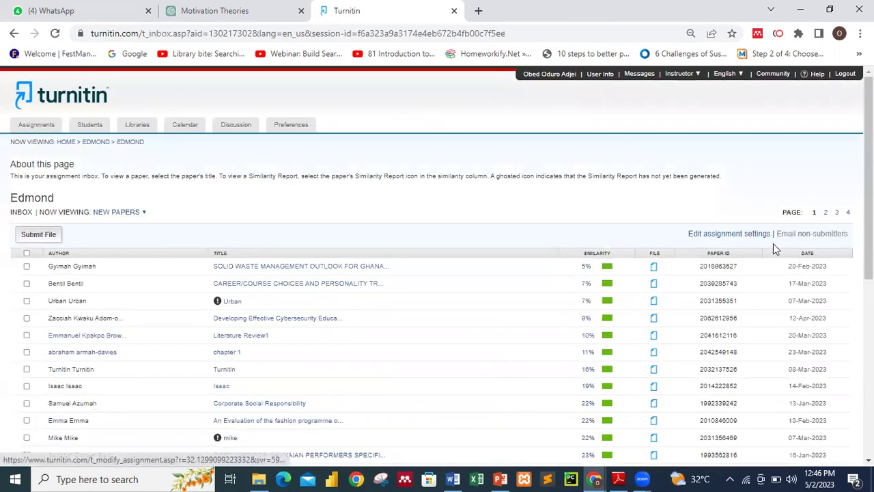
click(792, 255)
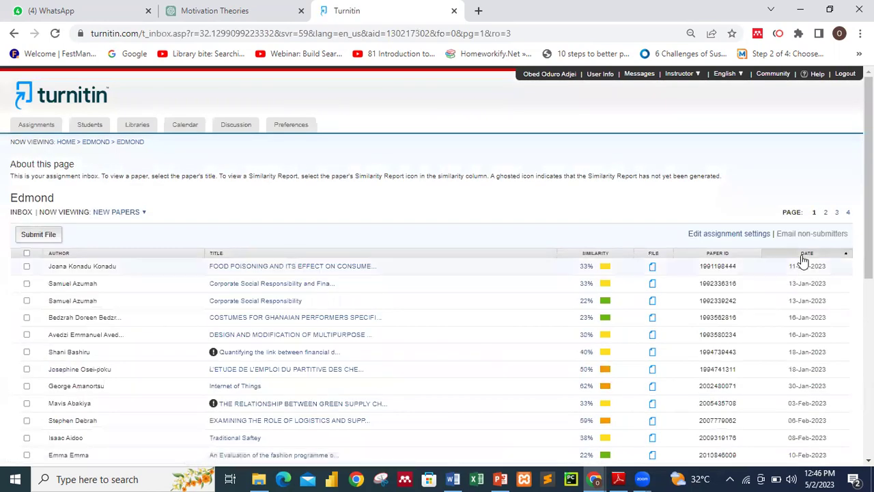
click(805, 254)
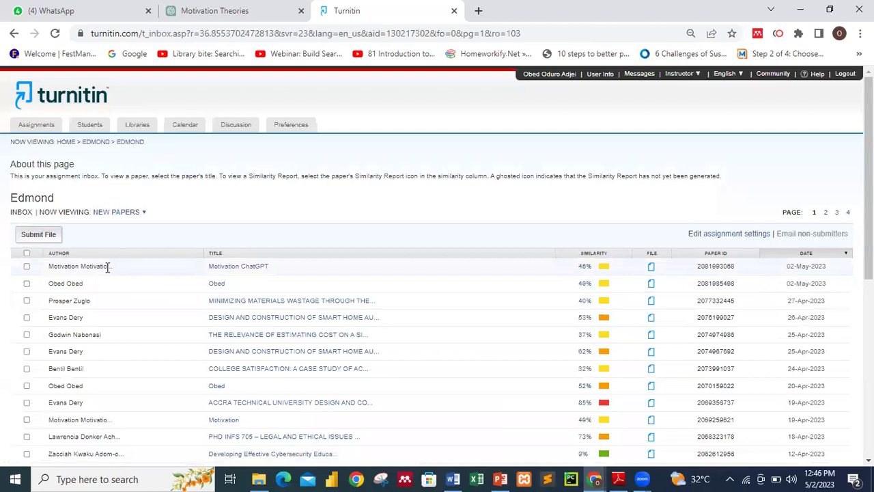
click(255, 266)
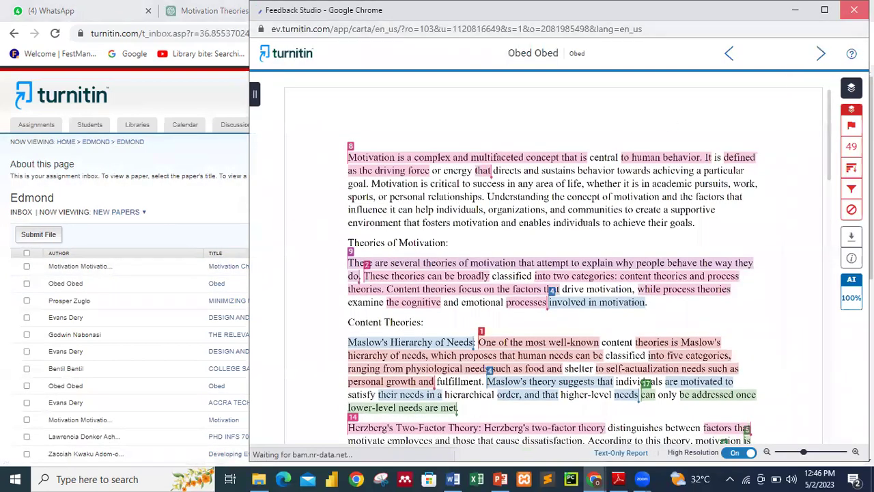
- Close the wrong report and open Motivation ChatGPT full-screen to see its 100% AI score
click(854, 10)
click(222, 270)
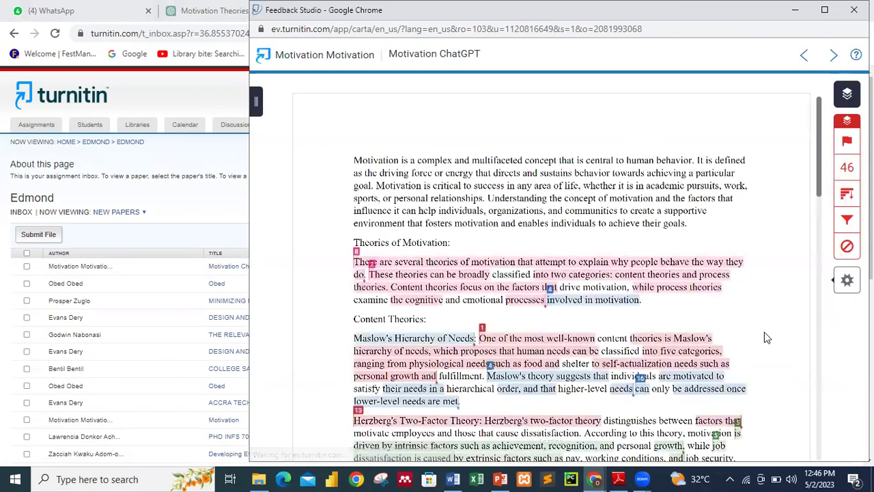
click(825, 10)
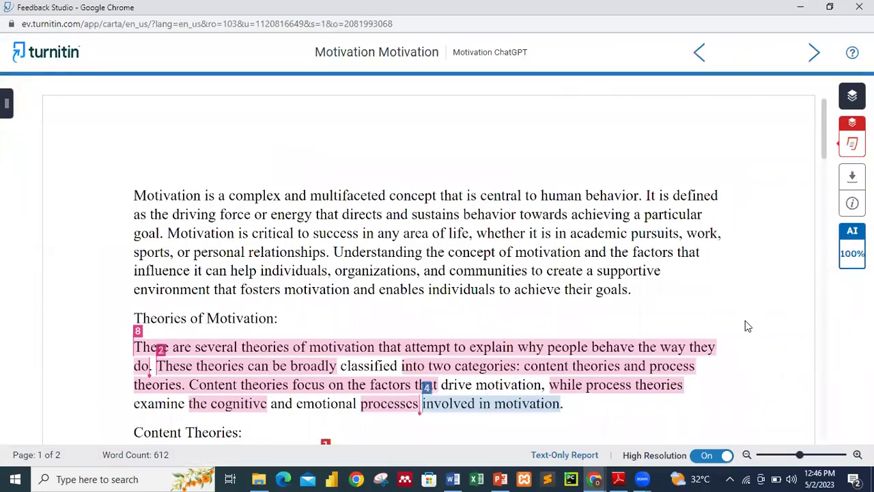
scroll(661, 294, down, 1)
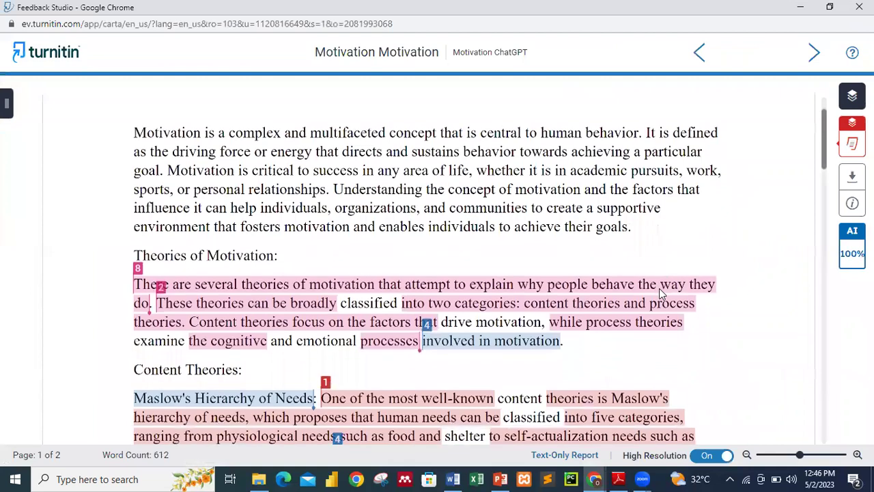
scroll(661, 293, down, 1)
scroll(661, 293, up, 2)
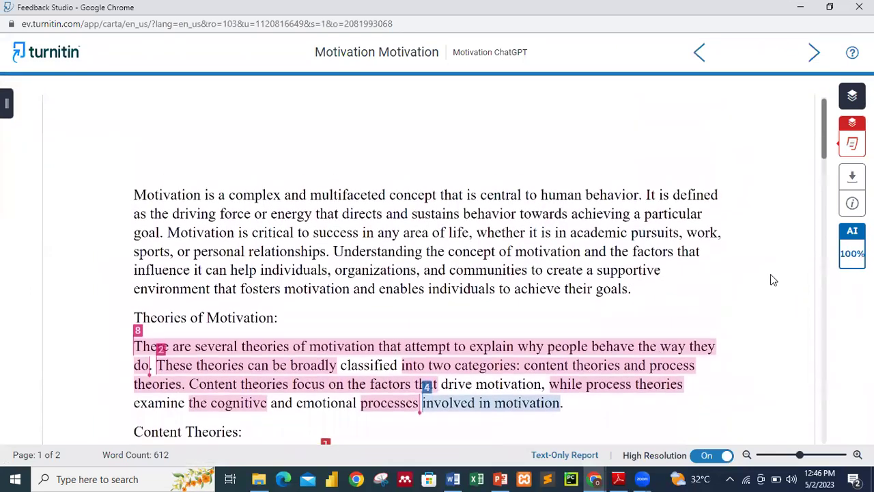
mouse_move(847, 261)
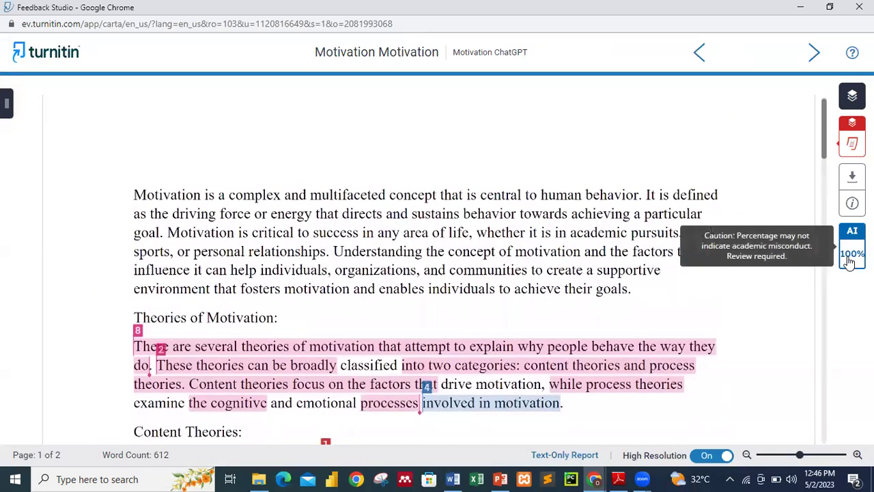